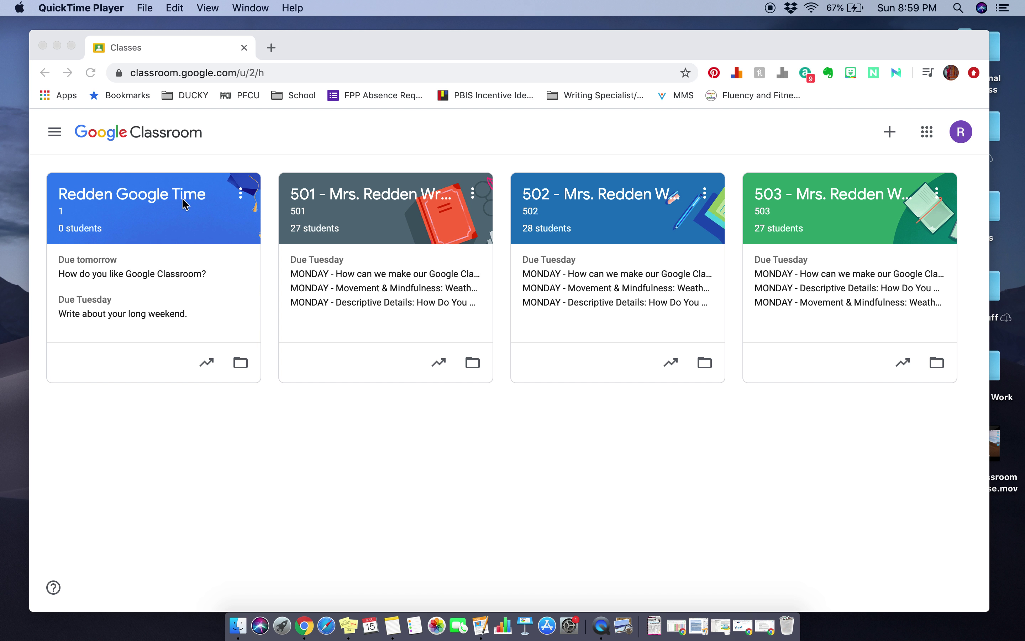
Open the Google Time class and start a new assignment in its classwork.
{"action": "left_click", "coordinate": [149, 203]}
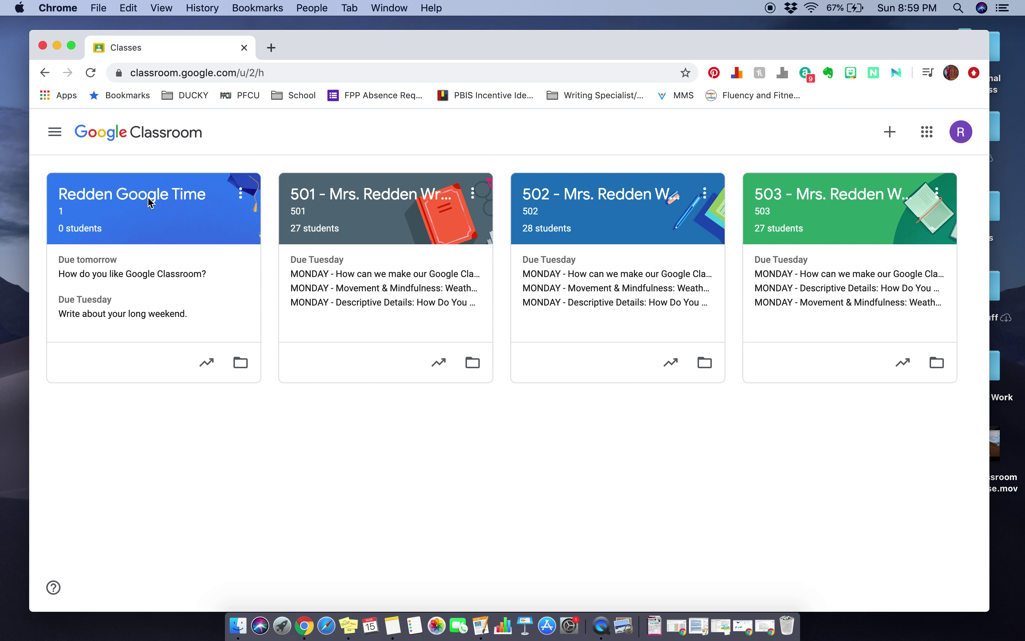
{"action": "left_click", "coordinate": [149, 203]}
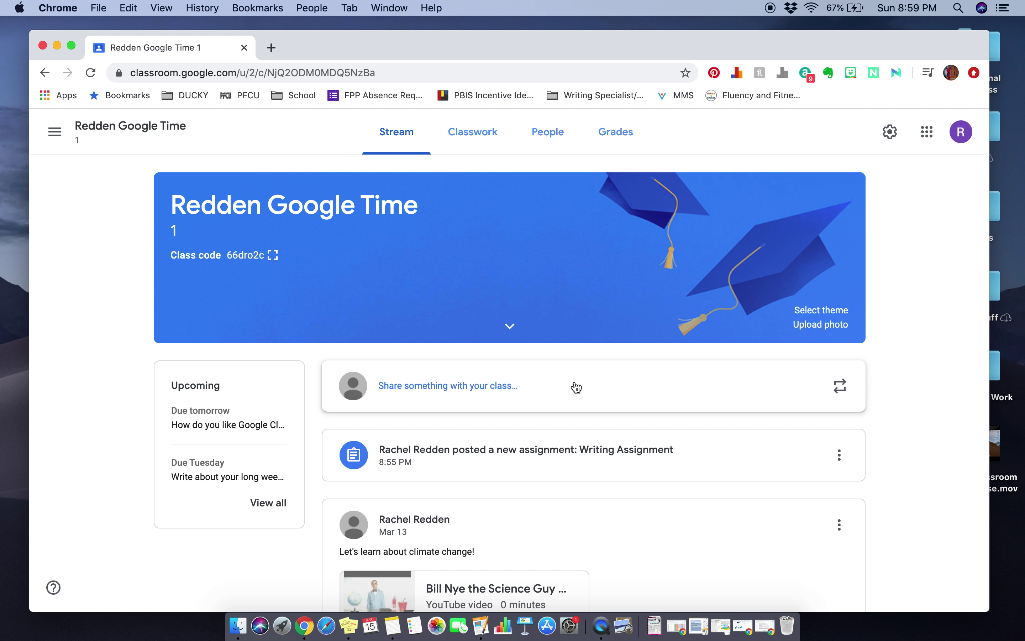
{"action": "left_click", "coordinate": [473, 134]}
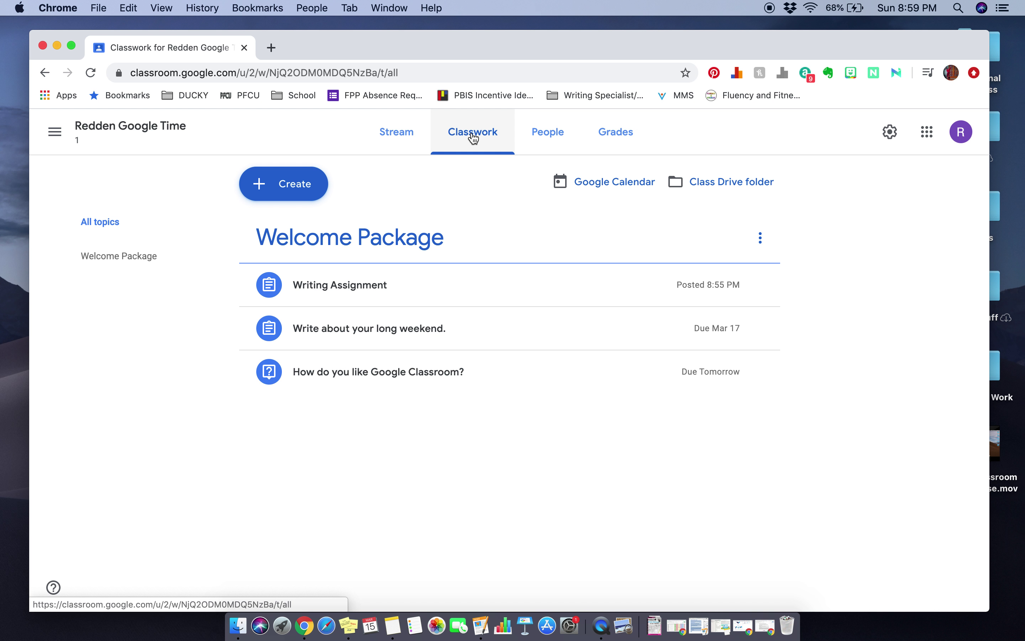
{"action": "left_click", "coordinate": [304, 192]}
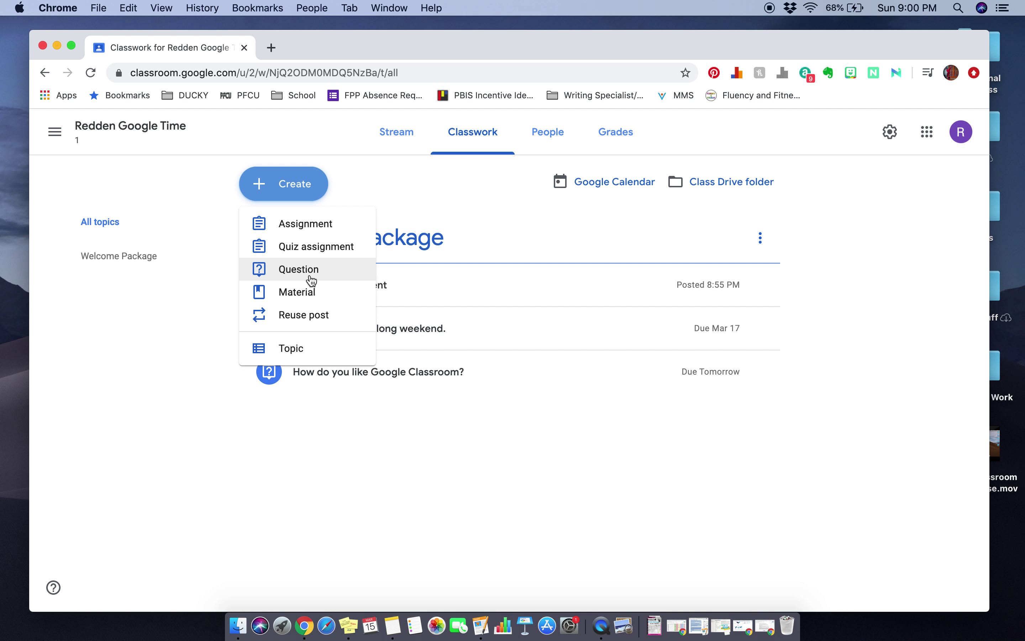
{"action": "left_click", "coordinate": [312, 229]}
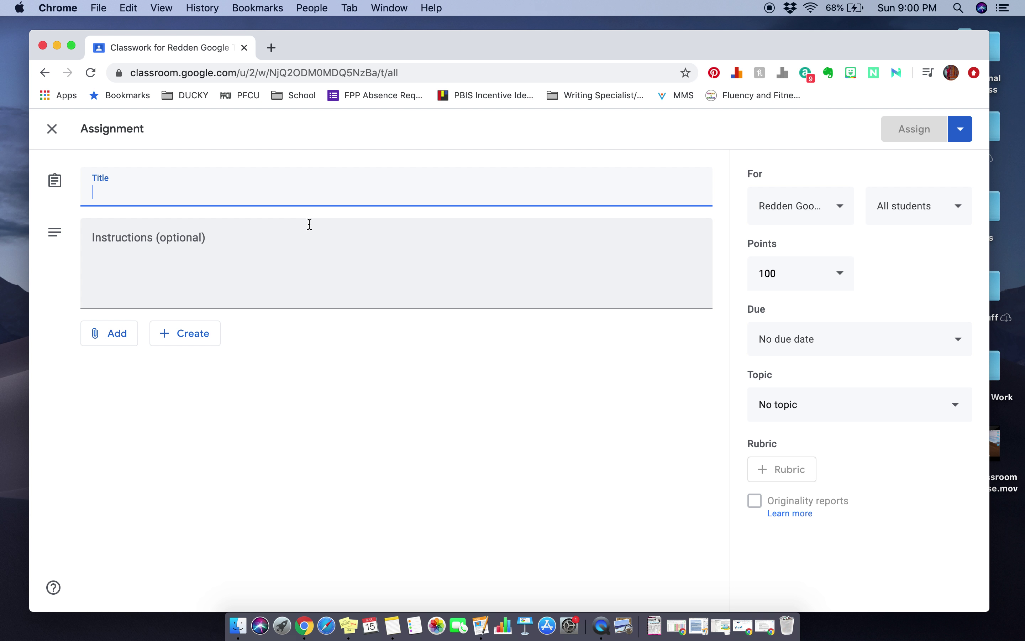
Title the assignment "Quick Discussion" and enter the instructions "Please write about your weekend!".
{"action": "type", "text": "Quick Disuc"}
{"action": "key", "text": "BackSpace"}
{"action": "key", "text": "BackSpace"}
{"action": "type", "text": "scussion"}
{"action": "left_click", "coordinate": [270, 260]}
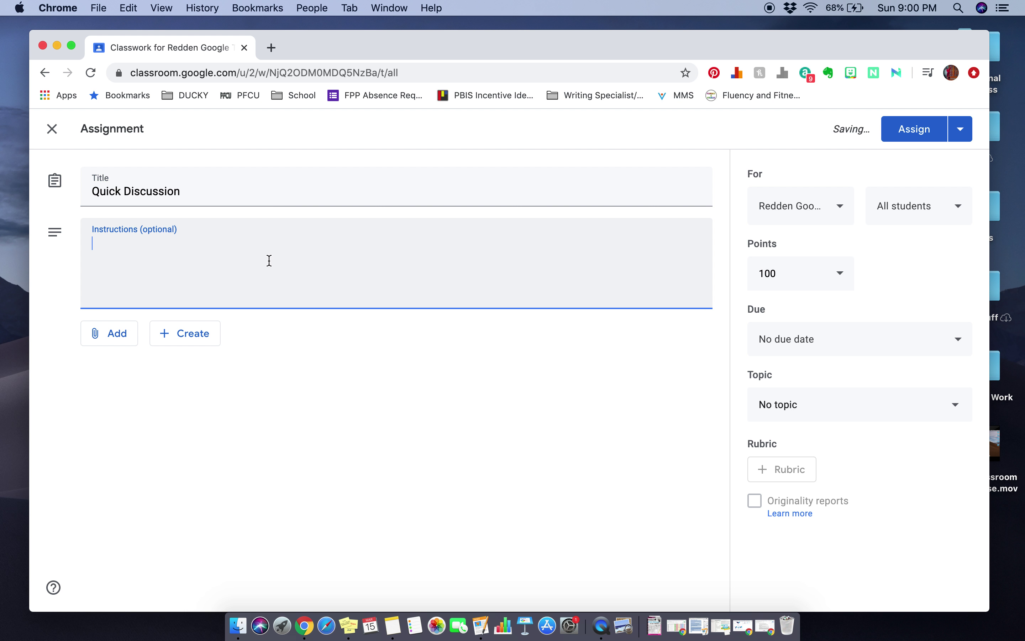
{"action": "type", "text": "P"}
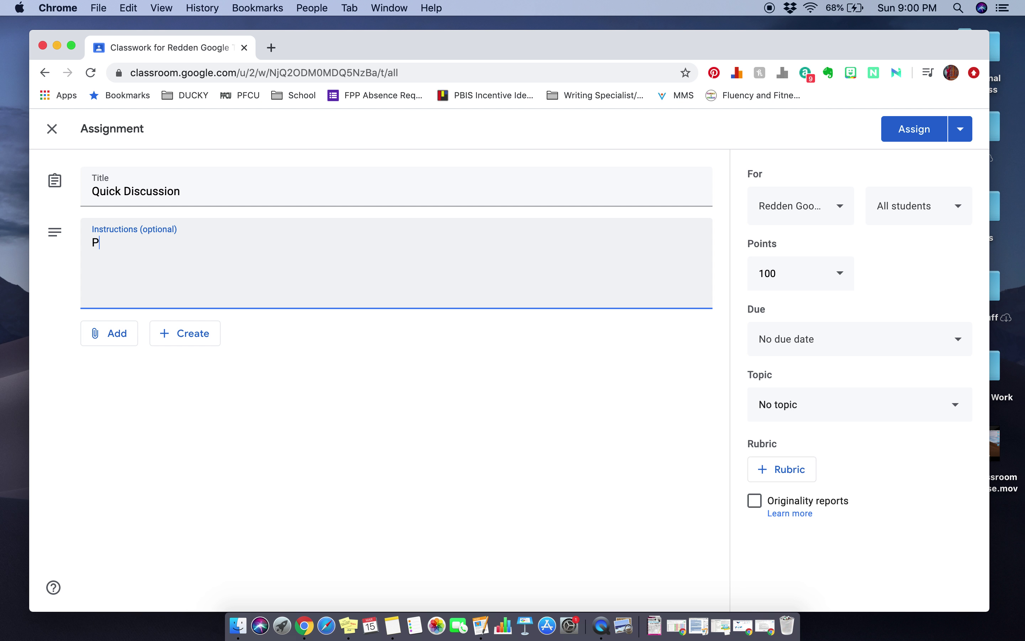
{"action": "type", "text": "lease write about your weekend!"}
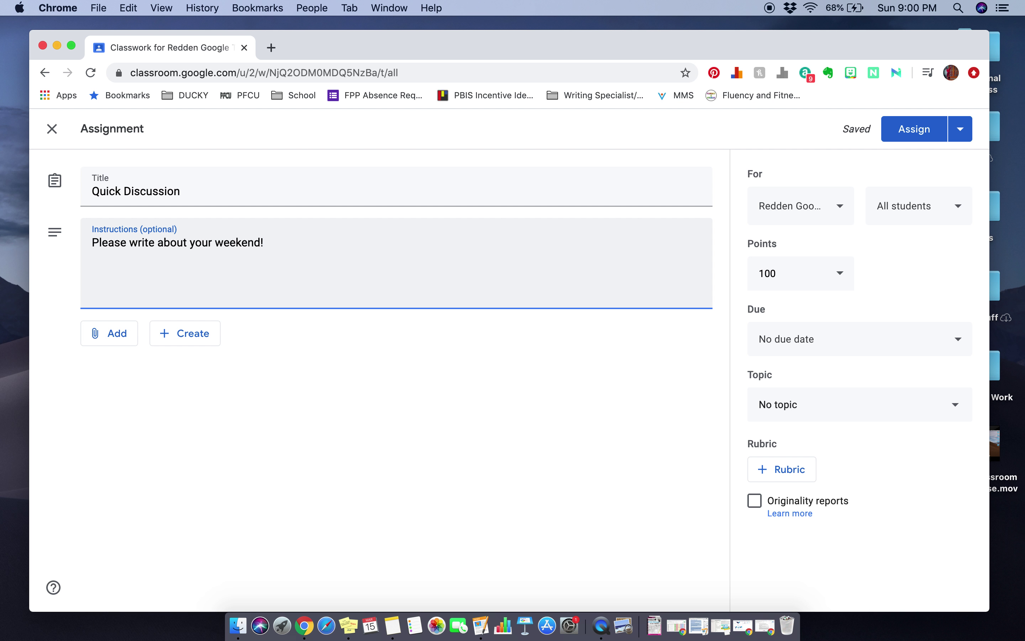
{"action": "left_click", "coordinate": [127, 334]}
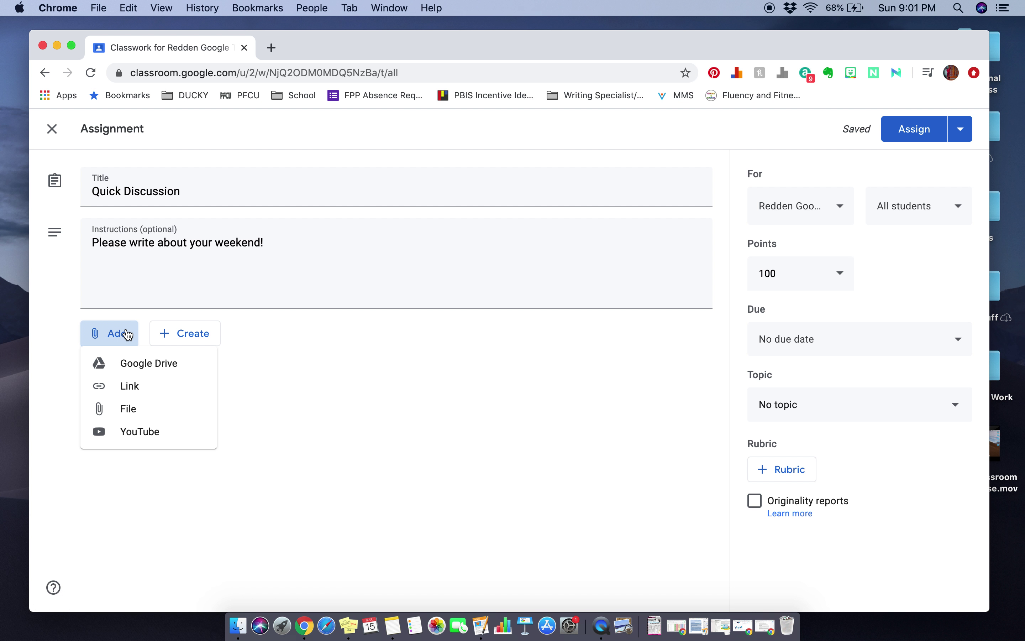
{"action": "left_click", "coordinate": [142, 363]}
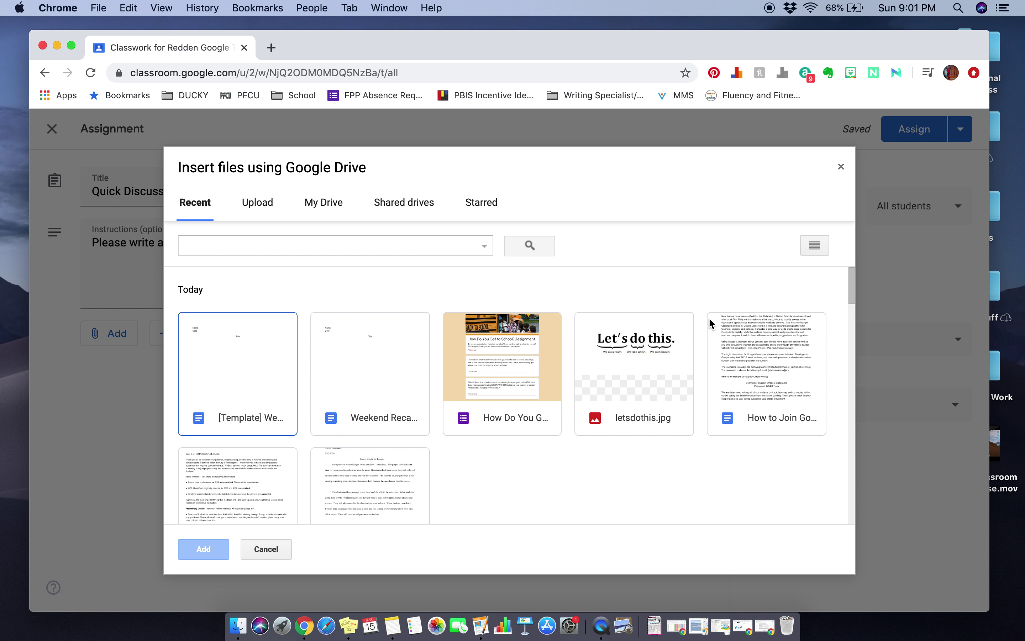
{"action": "left_click", "coordinate": [841, 167]}
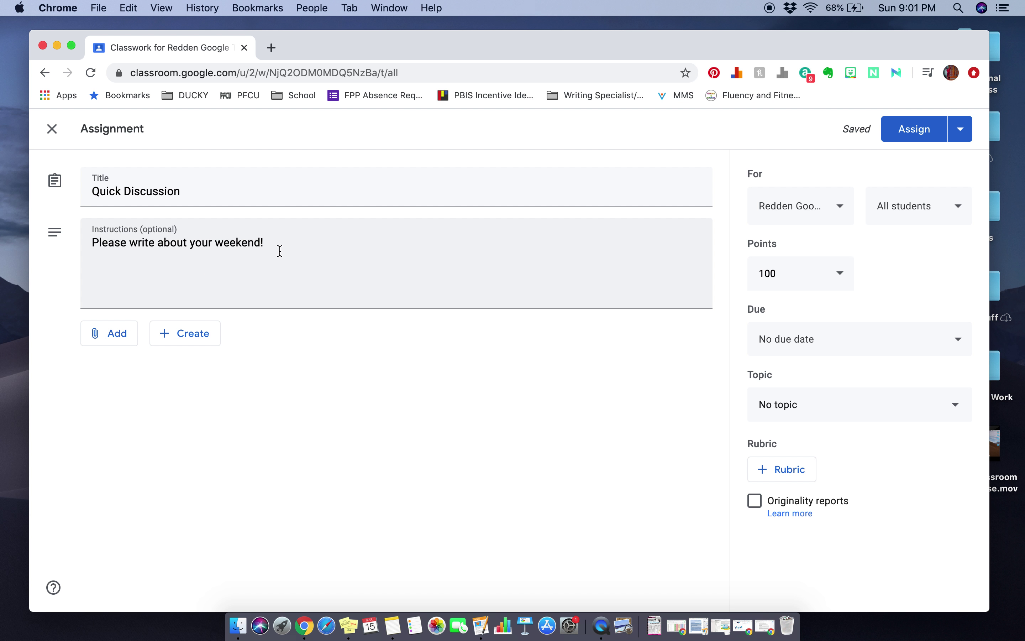
Create a new Google Docs attachment for the assignment and name the document "Weekend Notes".
{"action": "left_click", "coordinate": [190, 338]}
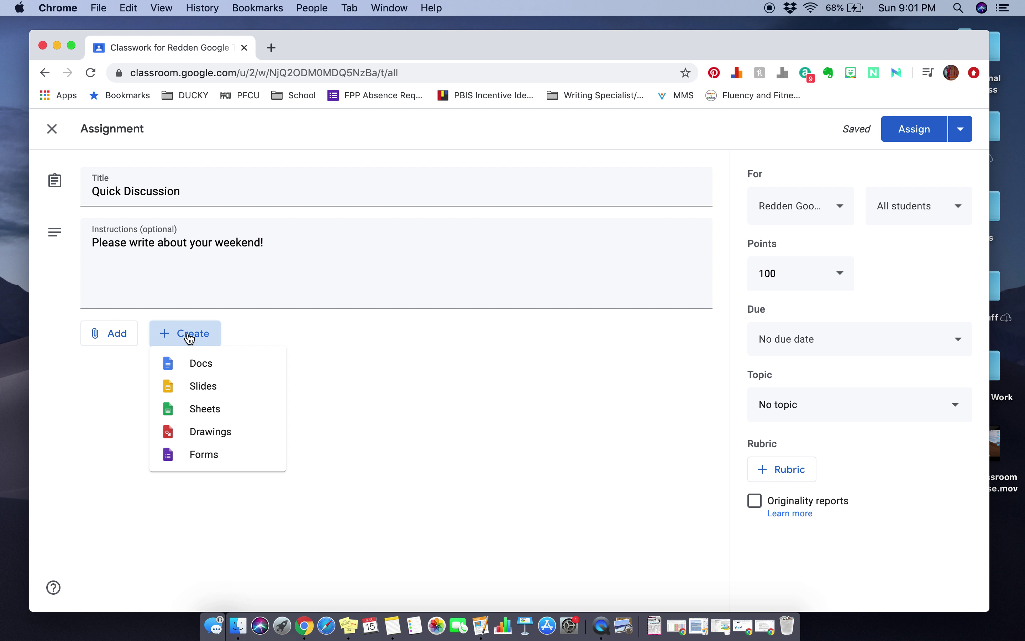
{"action": "left_click", "coordinate": [198, 362]}
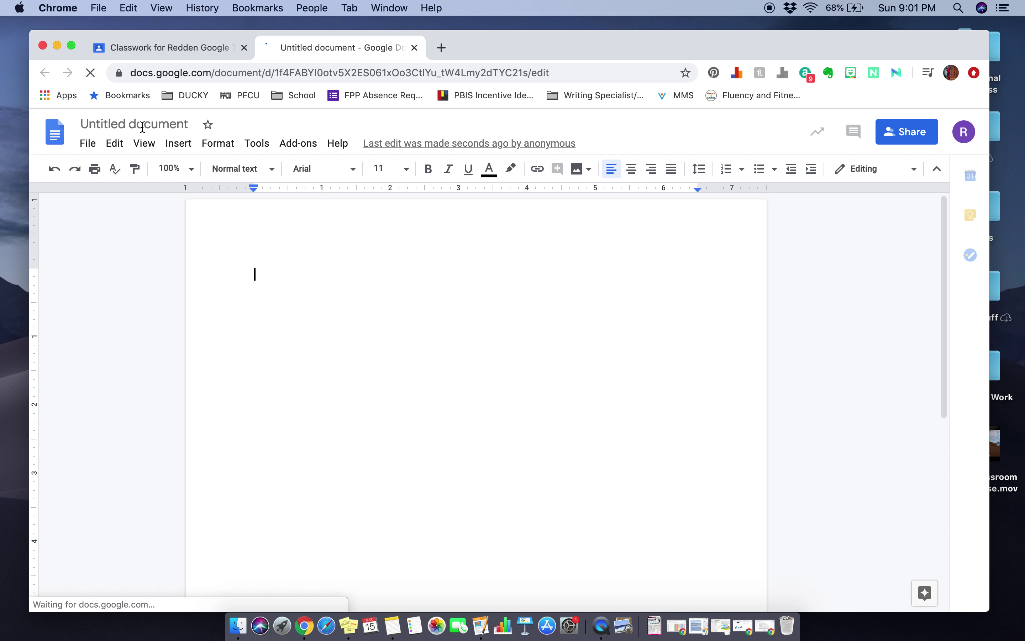
{"action": "left_click", "coordinate": [181, 124]}
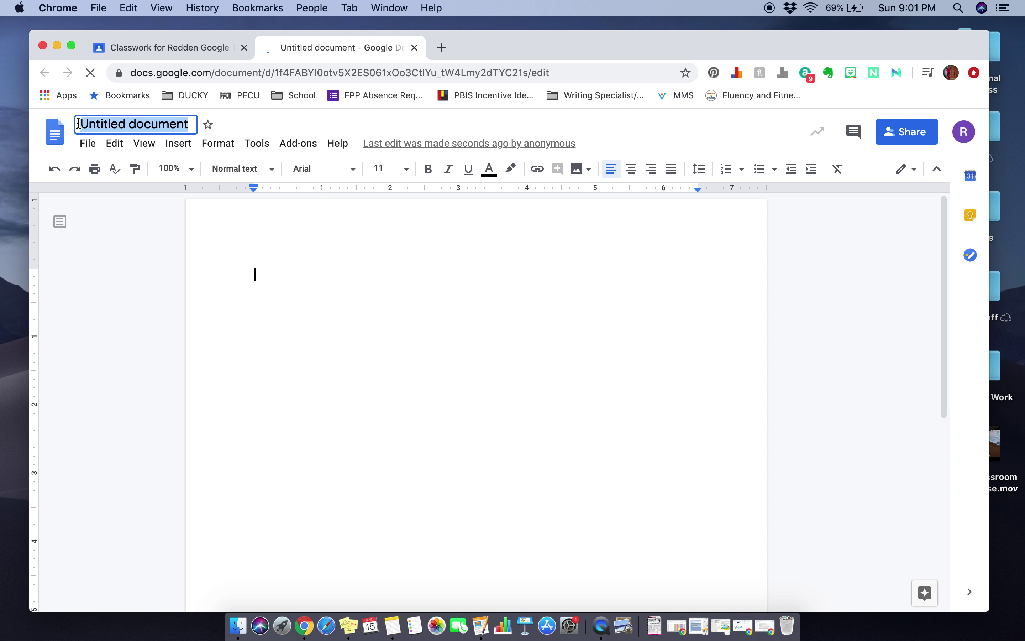
{"action": "type", "text": "Wee"}
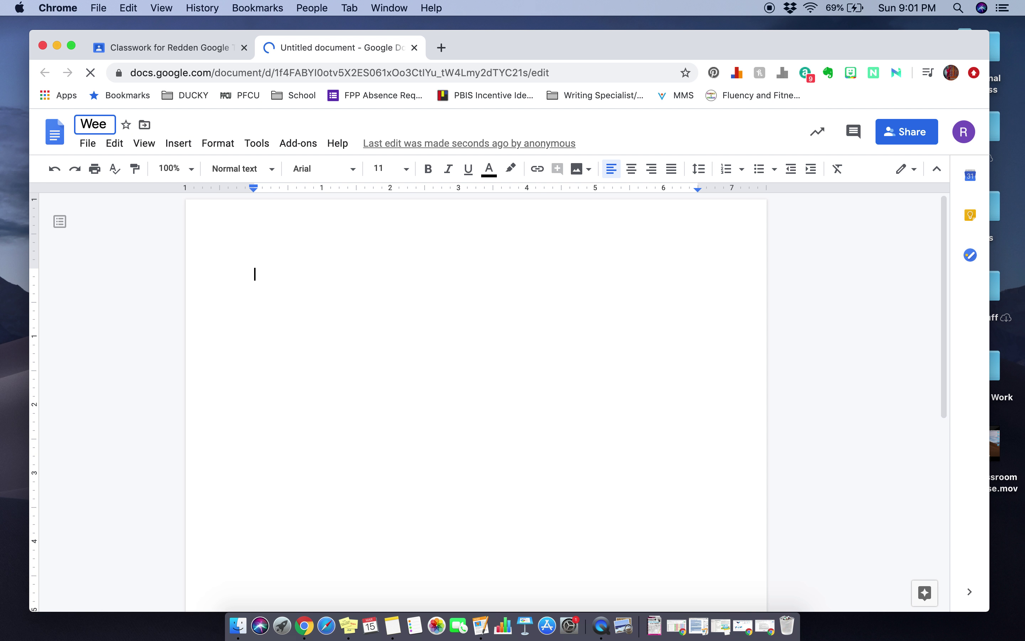
{"action": "type", "text": "kend Notes"}
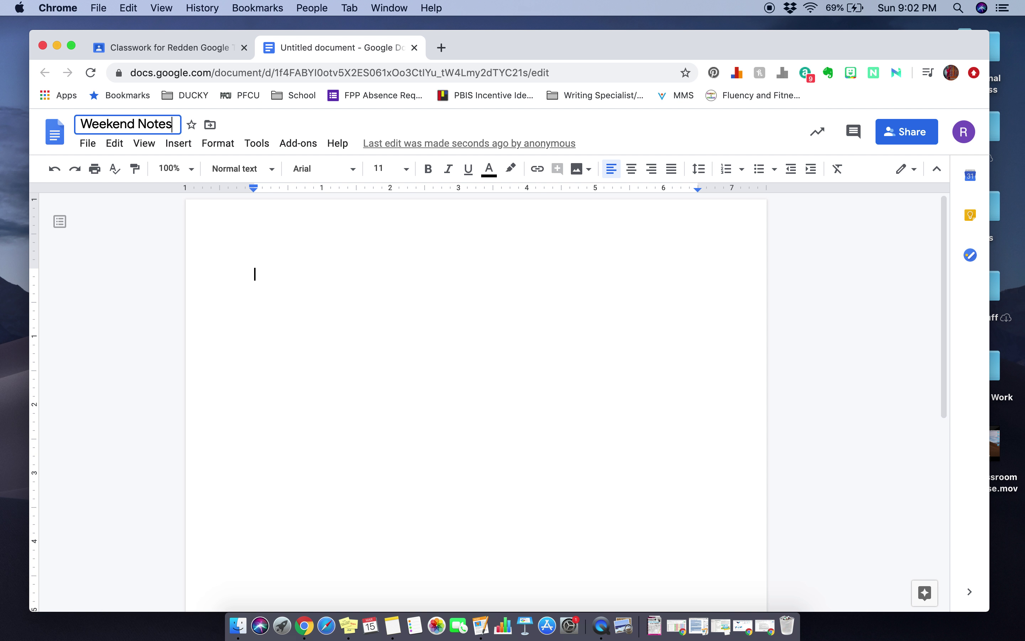
{"action": "key", "text": "Return"}
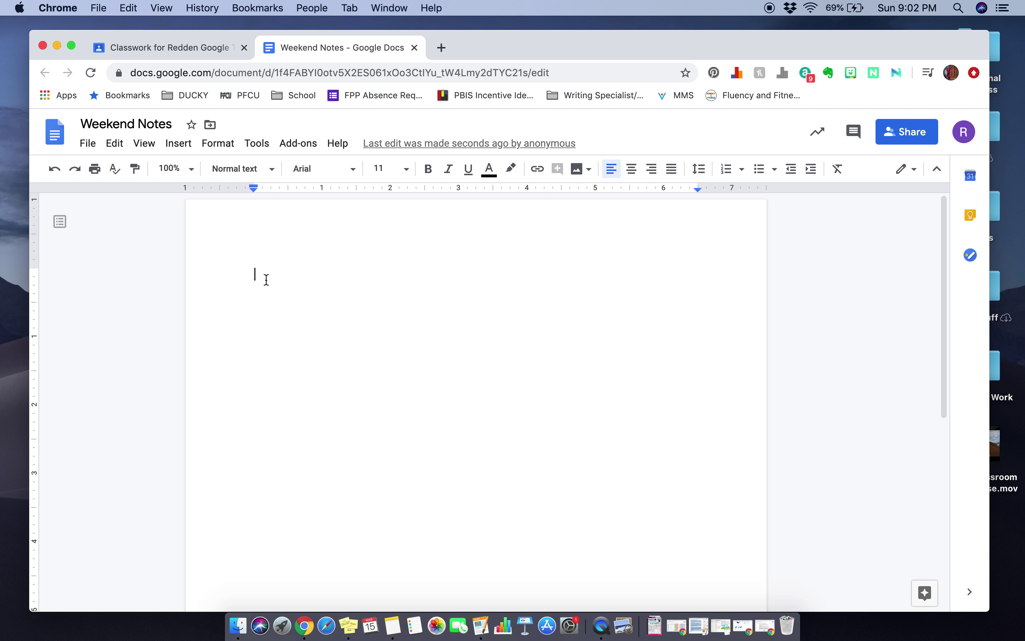
{"action": "type", "text": "1. "}
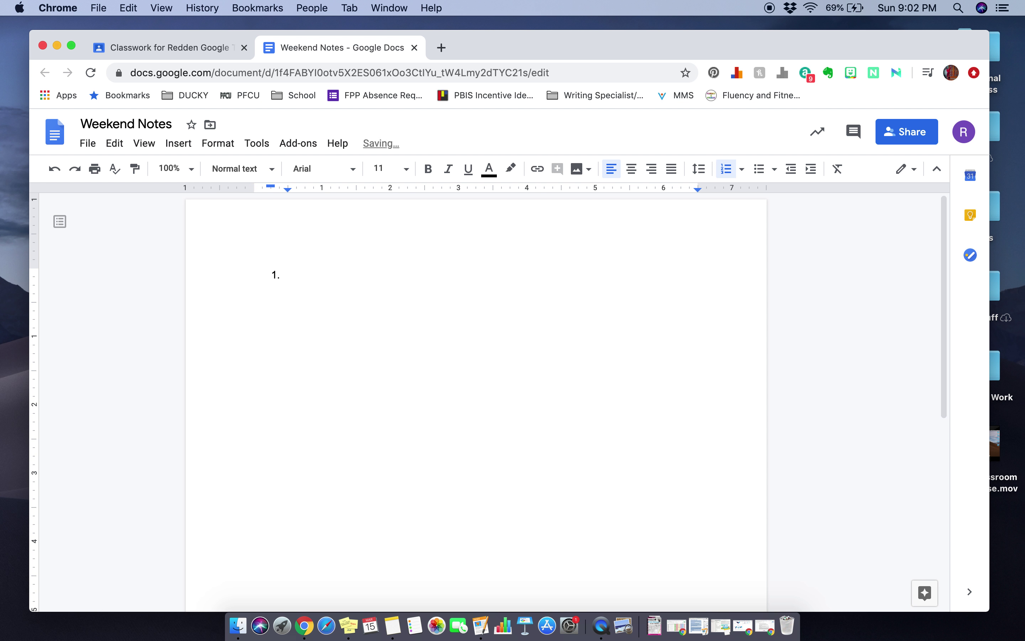
{"action": "type", "text": "Describe your morning."}
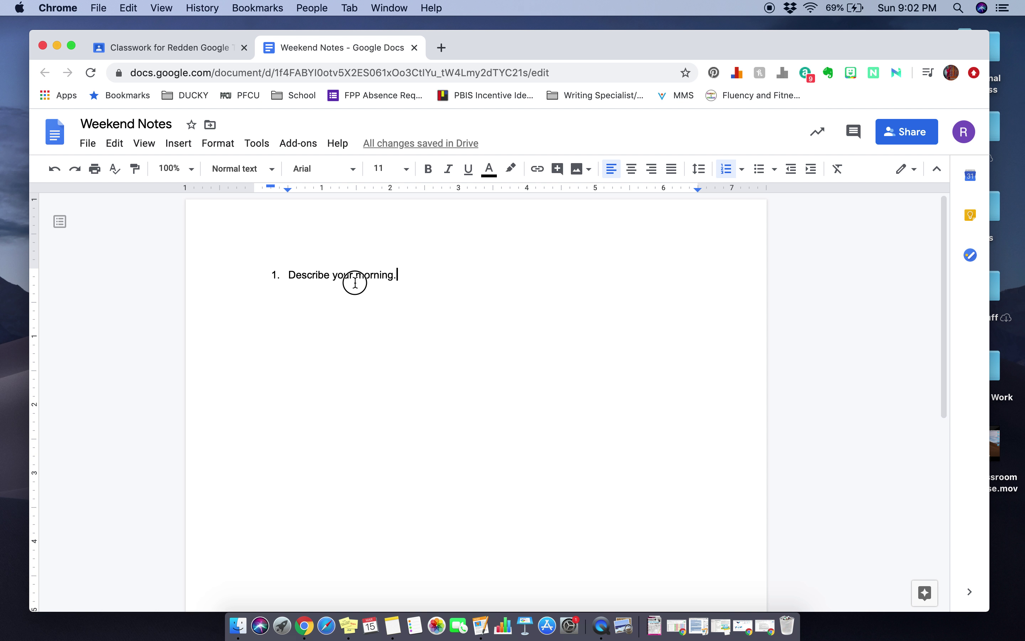
{"action": "left_click_drag", "start_coordinate": [355, 283], "coordinate": [275, 273]}
{"action": "key", "text": "BackSpace"}
{"action": "key", "text": "BackSpace"}
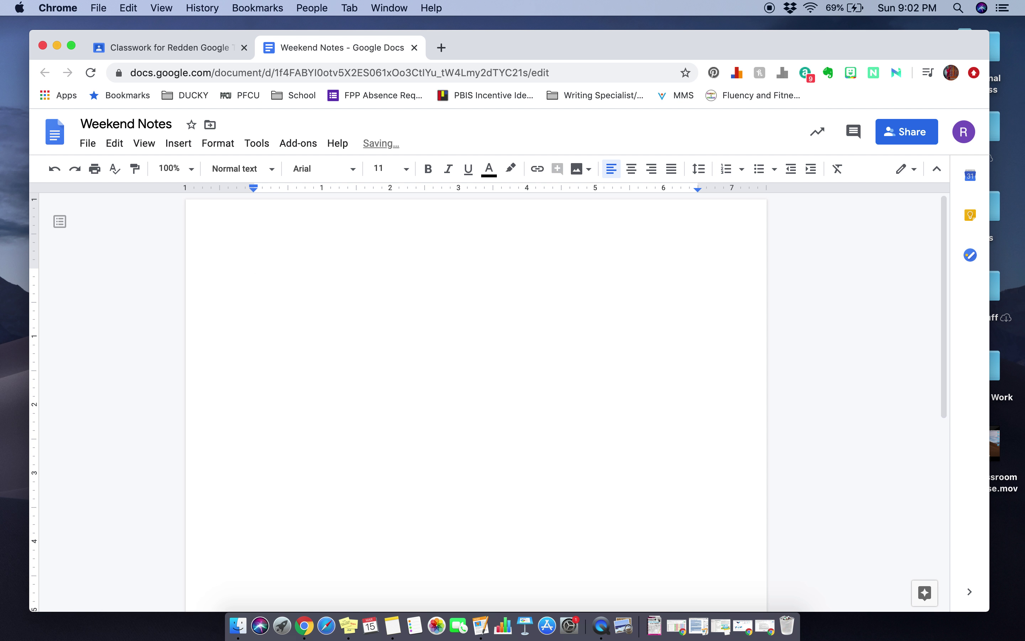
Write "Name" and "Date" on separate lines of the document, leave a blank line, and add a centred "Title".
{"action": "type", "text": "Name"}
{"action": "key", "text": "Return"}
{"action": "type", "text": "Date"}
{"action": "key", "text": "Return"}
{"action": "key", "text": "Return"}
{"action": "left_click", "coordinate": [634, 171]}
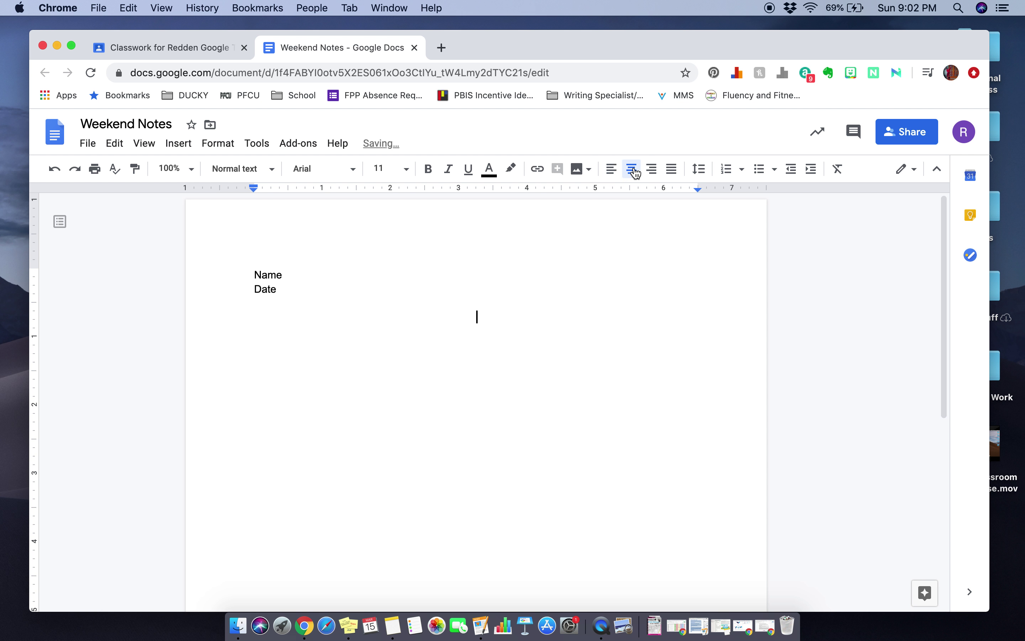
{"action": "type", "text": "Title"}
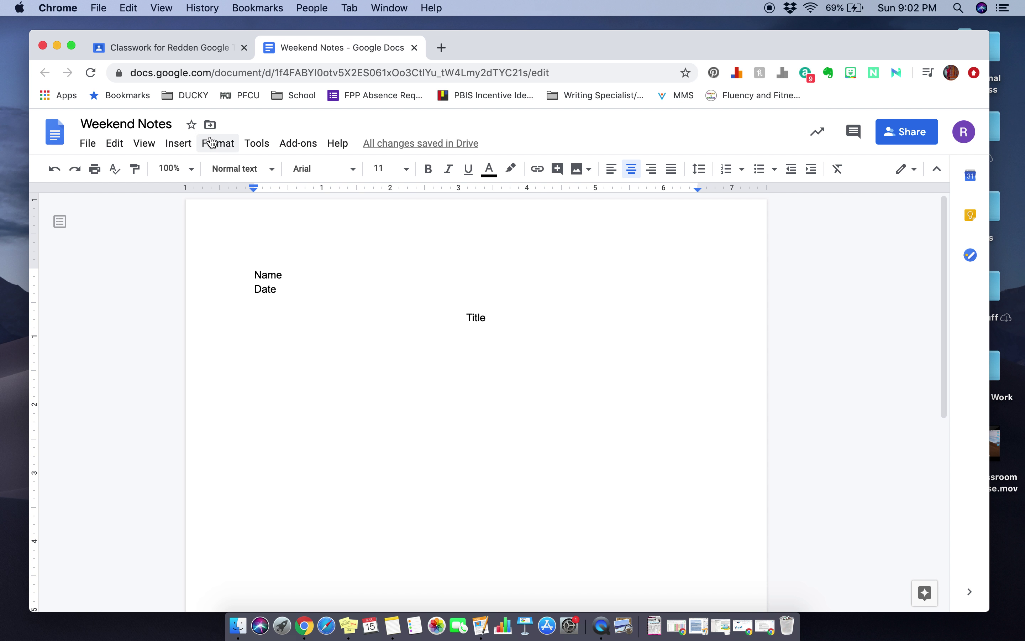
Return to the assignment in Google Classroom and file it under the Welcome Package topic.
{"action": "left_click", "coordinate": [206, 54]}
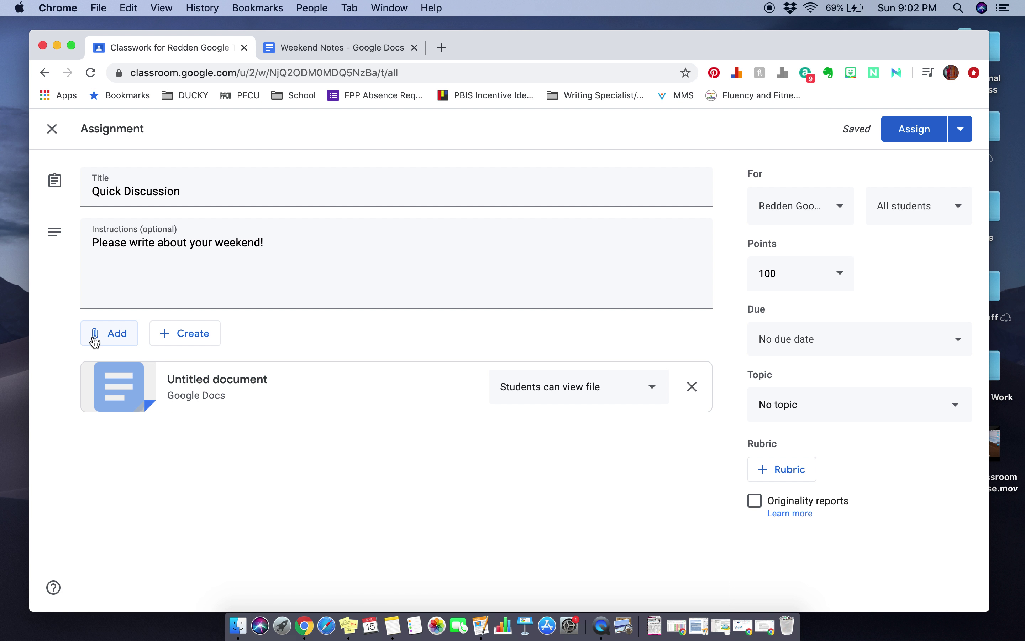
{"action": "left_click", "coordinate": [833, 211]}
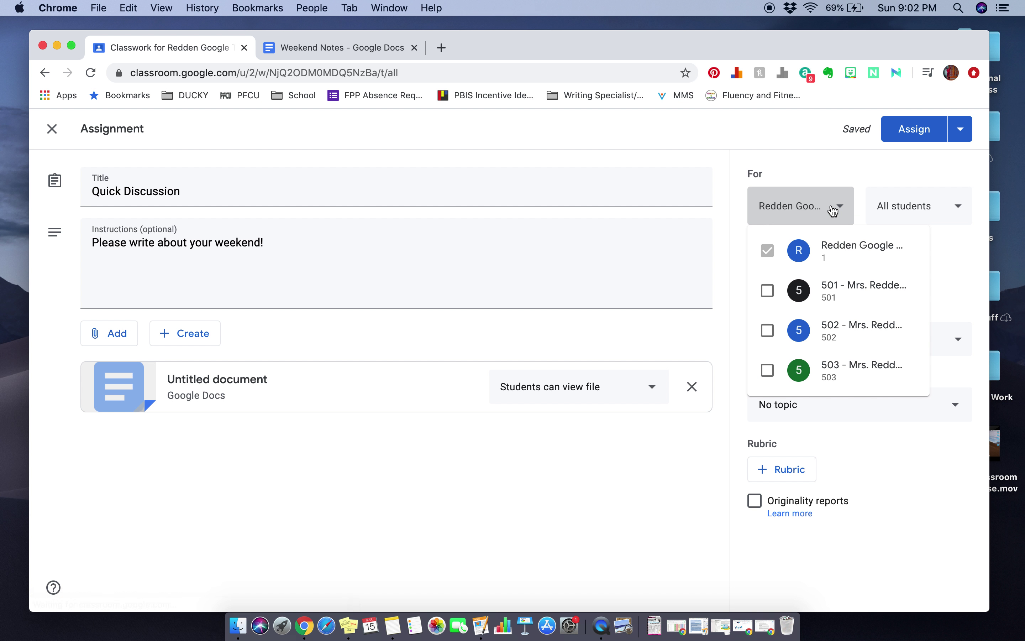
{"action": "left_click", "coordinate": [877, 177]}
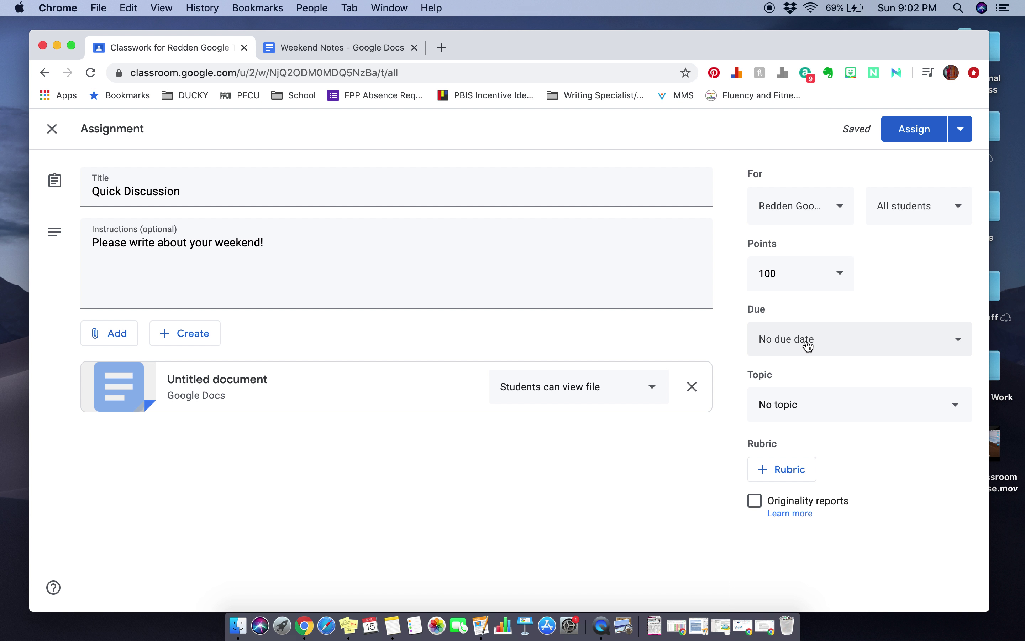
{"action": "left_click", "coordinate": [829, 419]}
{"action": "left_click", "coordinate": [826, 485]}
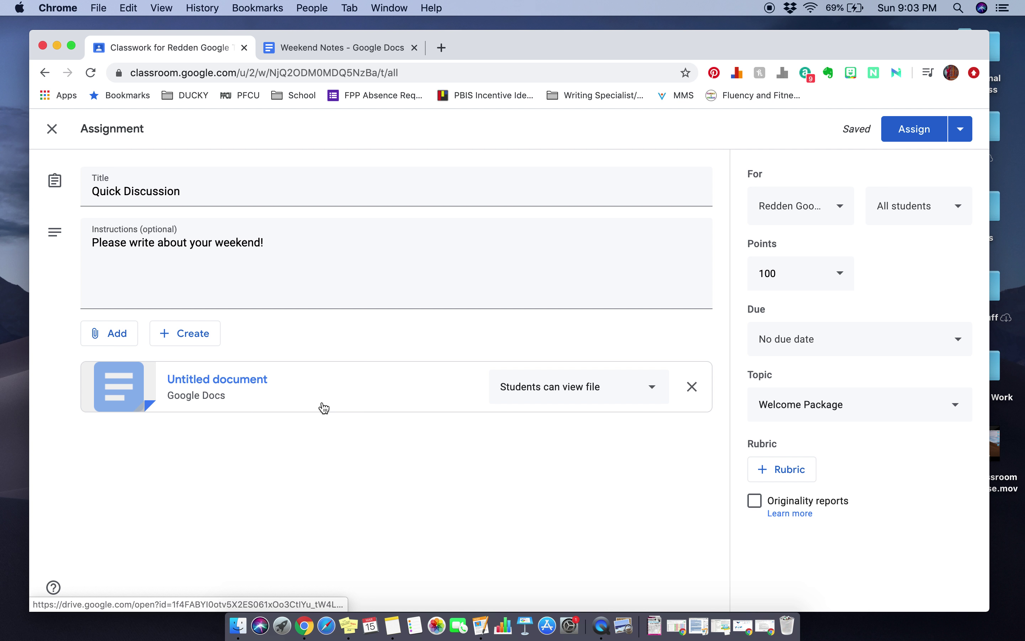
Set the attached document to make a copy for each student and assign the work to the class.
{"action": "left_click", "coordinate": [606, 401]}
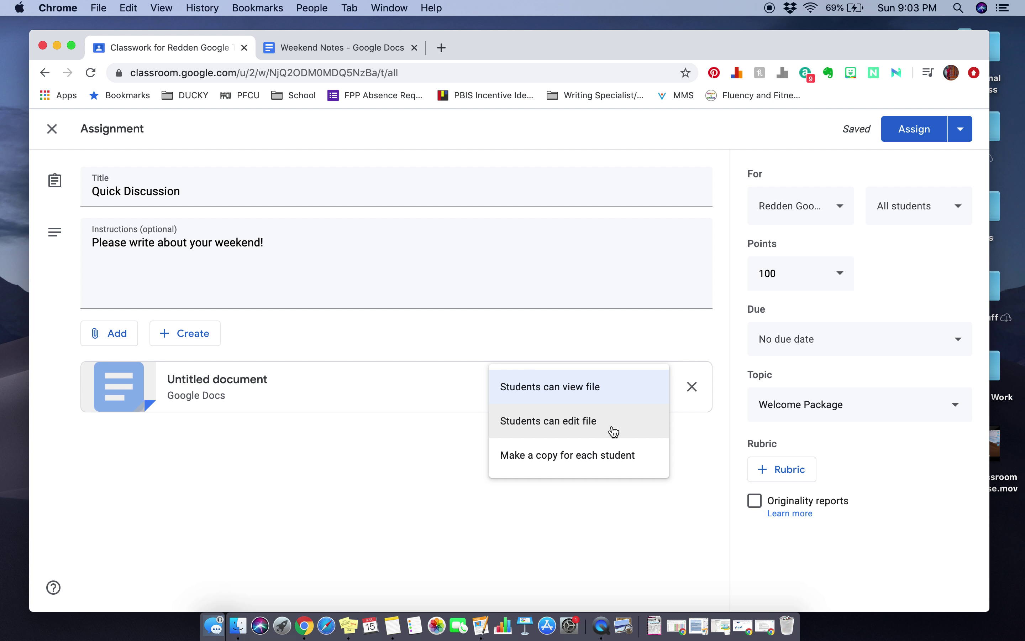
{"action": "left_click", "coordinate": [573, 465]}
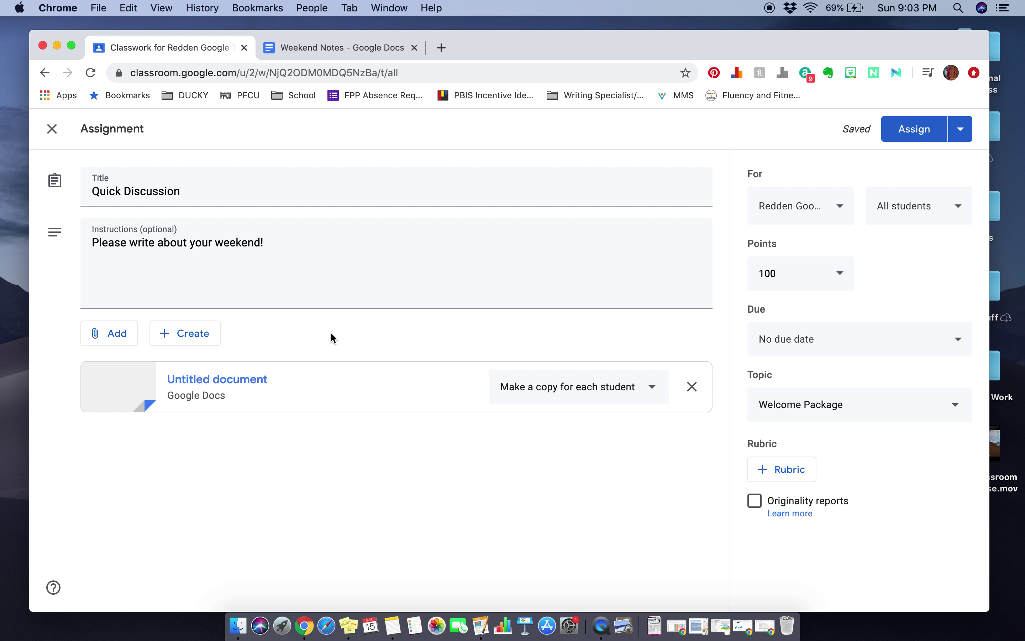
{"action": "left_click", "coordinate": [916, 138]}
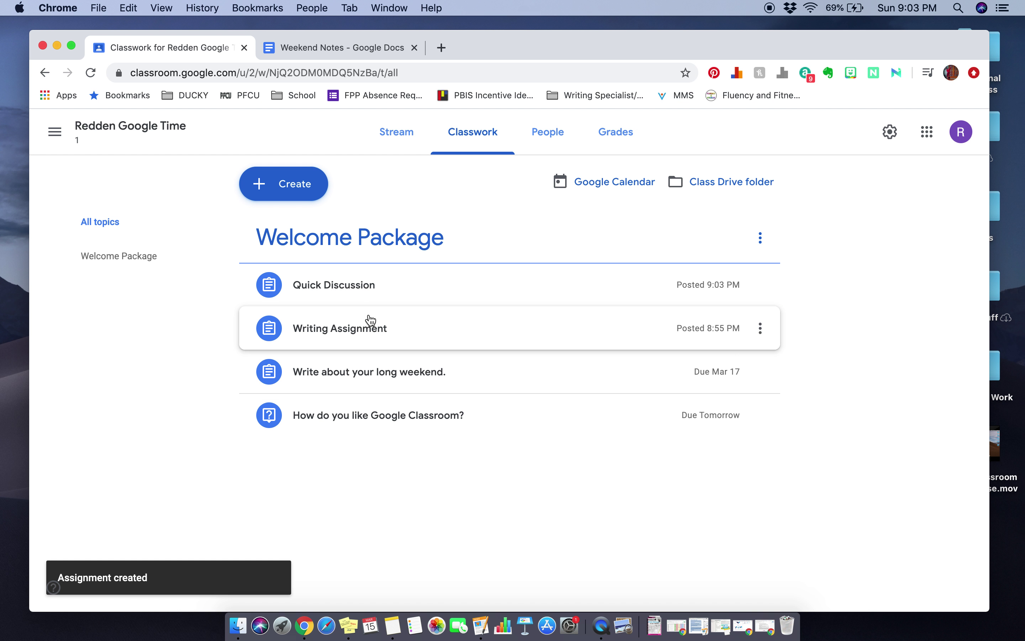
Review the posted Quick Discussion assignment, checking its student work page and its instructions page.
{"action": "left_click", "coordinate": [357, 294]}
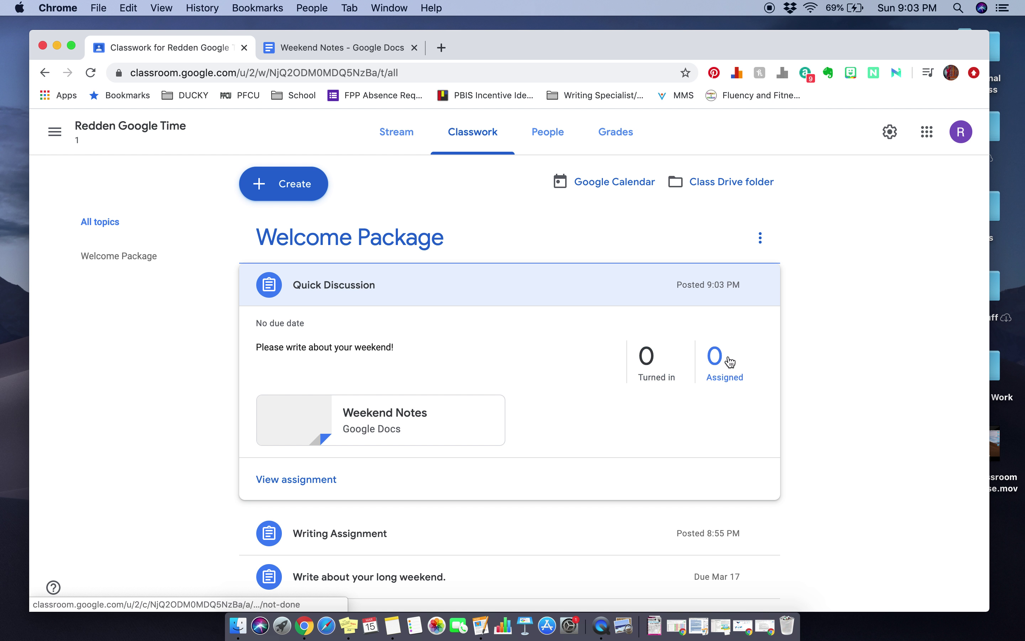
{"action": "left_click", "coordinate": [318, 483]}
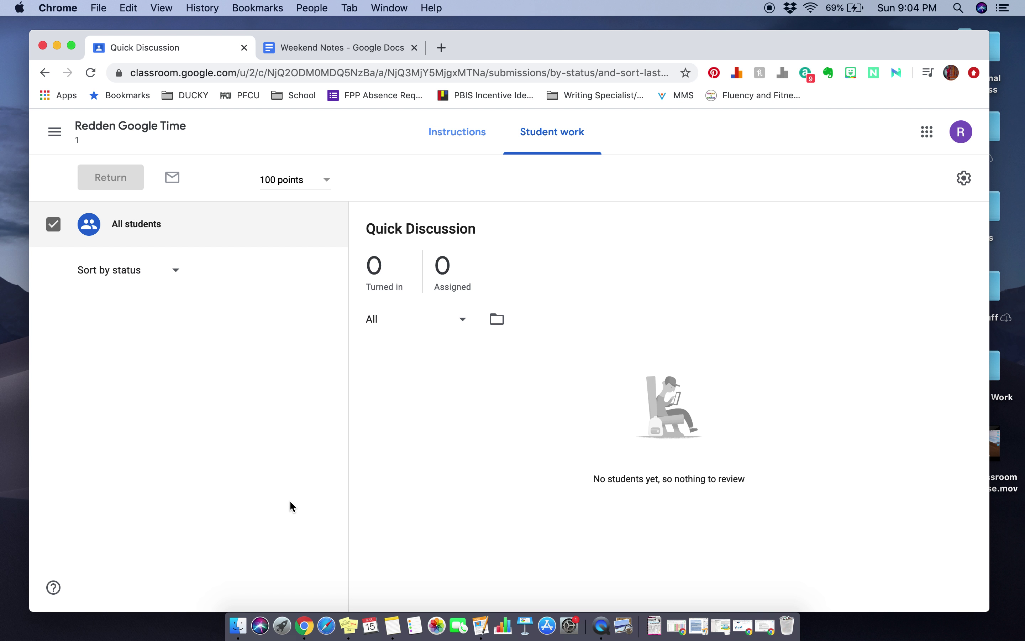
{"action": "left_click", "coordinate": [458, 138]}
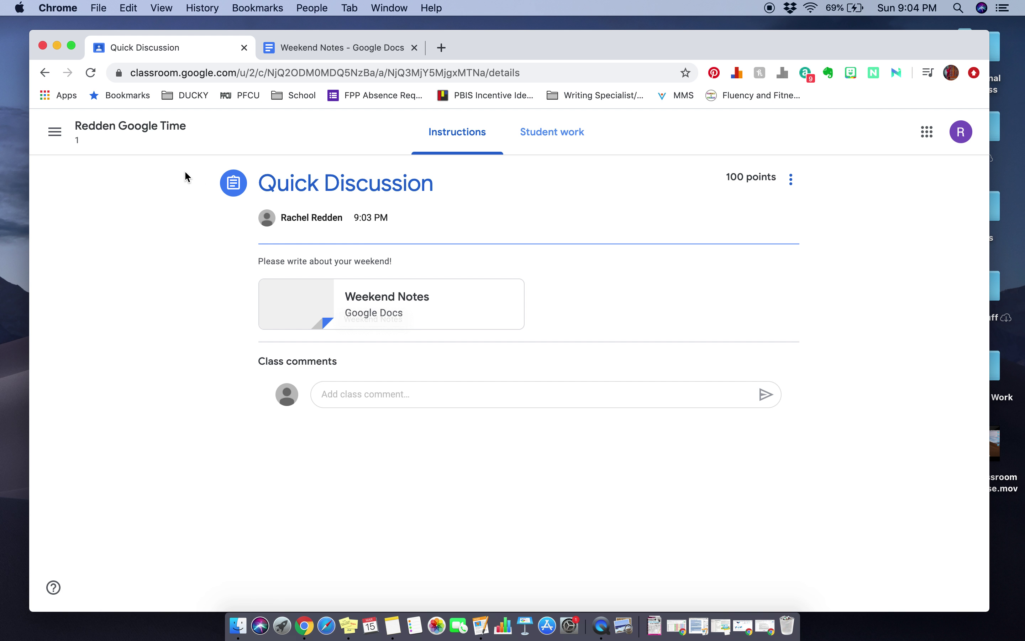
Switch to the 503 writing class and look through the posts in its stream.
{"action": "left_click", "coordinate": [53, 136]}
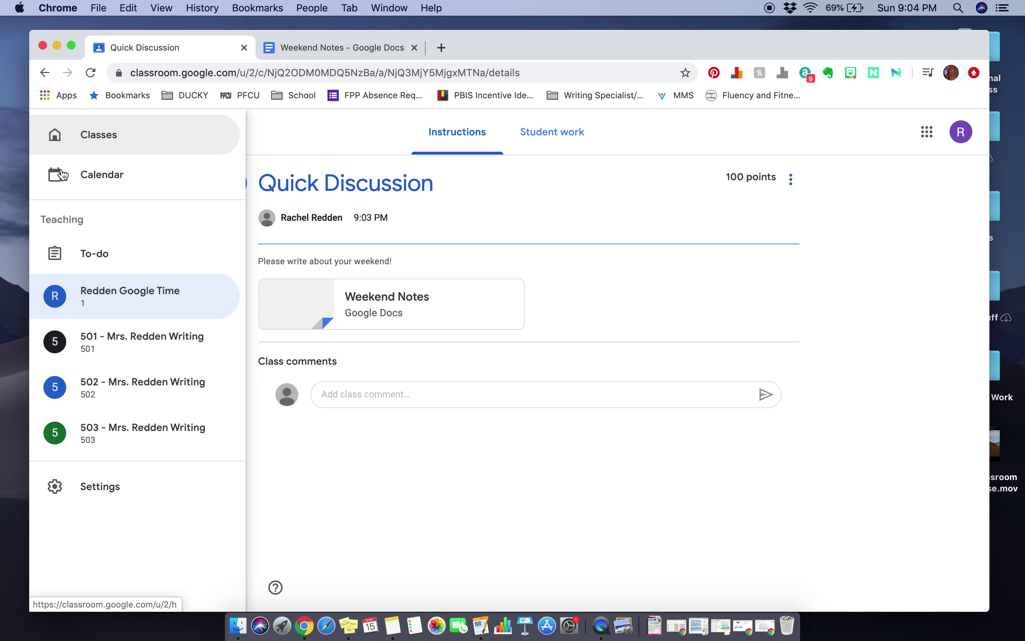
{"action": "left_click", "coordinate": [114, 426]}
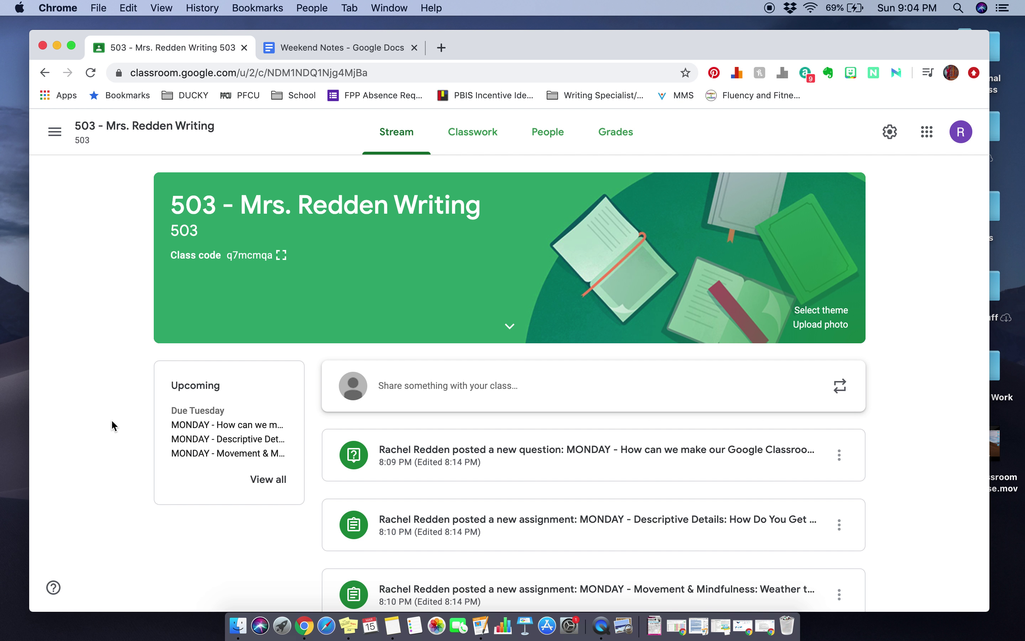
{"action": "scroll", "coordinate": [489, 414], "scroll_direction": "down", "scroll_amount": 3}
{"action": "scroll", "coordinate": [490, 414], "scroll_direction": "down", "scroll_amount": 10}
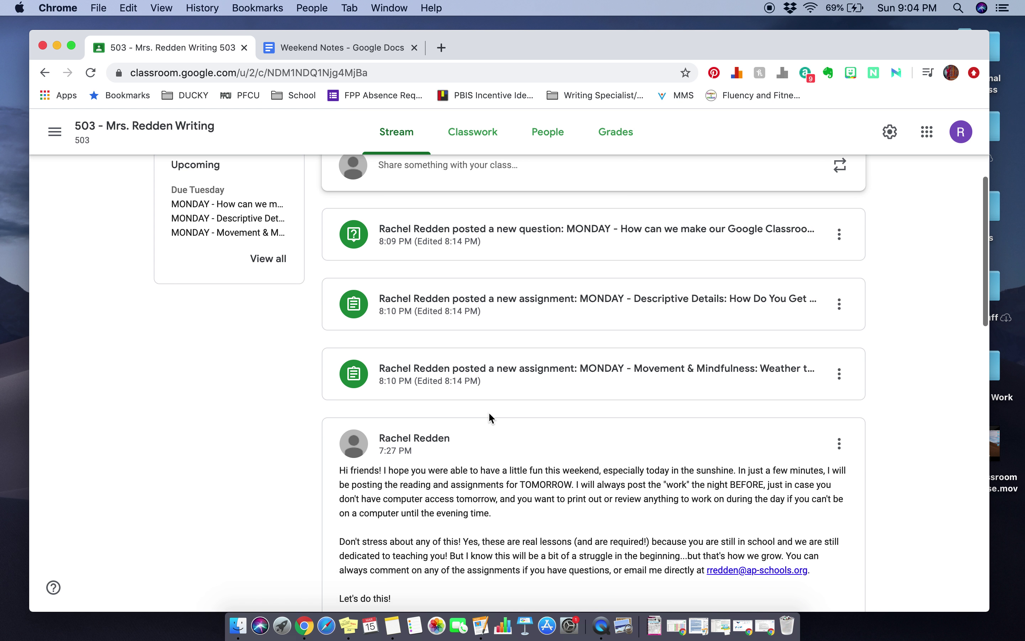
Open the Persuasive Speech assignment from the class stream and look through the students' submitted and missing work.
{"action": "scroll", "coordinate": [504, 521], "scroll_direction": "down", "scroll_amount": 18}
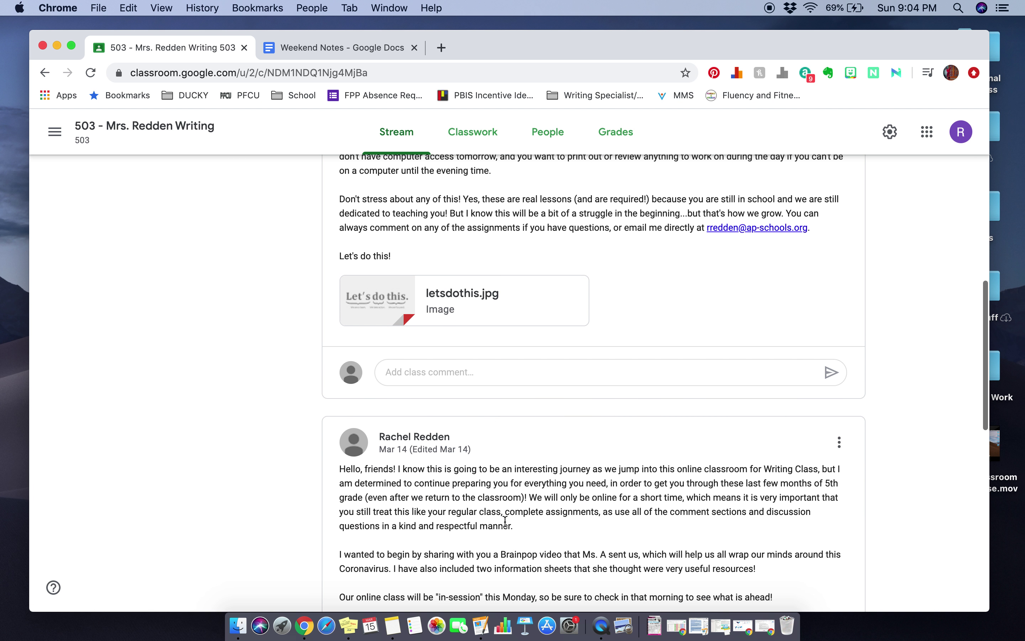
{"action": "scroll", "coordinate": [506, 529], "scroll_direction": "down", "scroll_amount": 1}
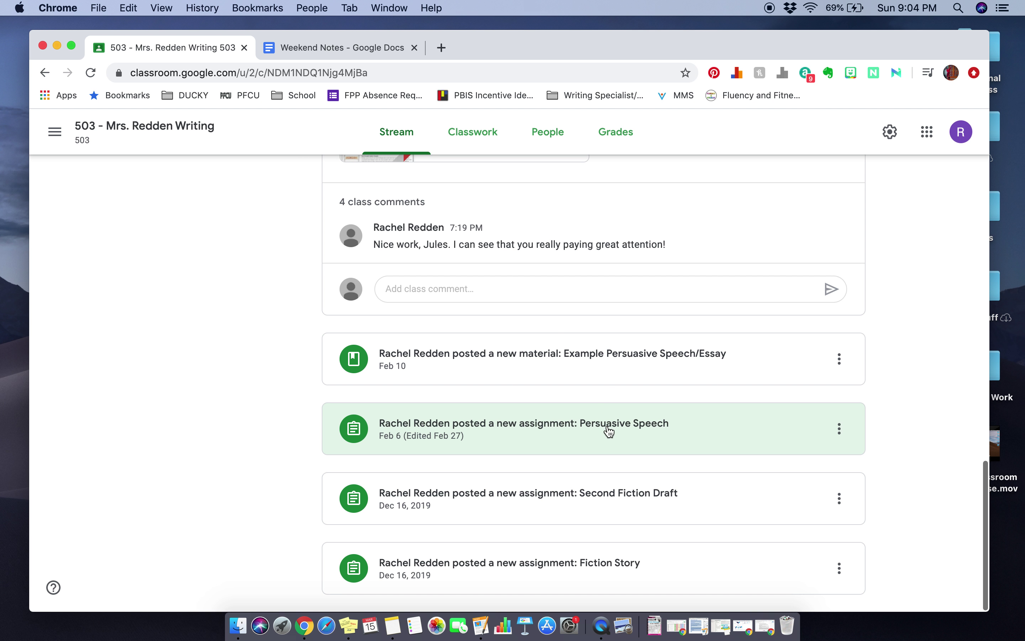
{"action": "left_click", "coordinate": [608, 428]}
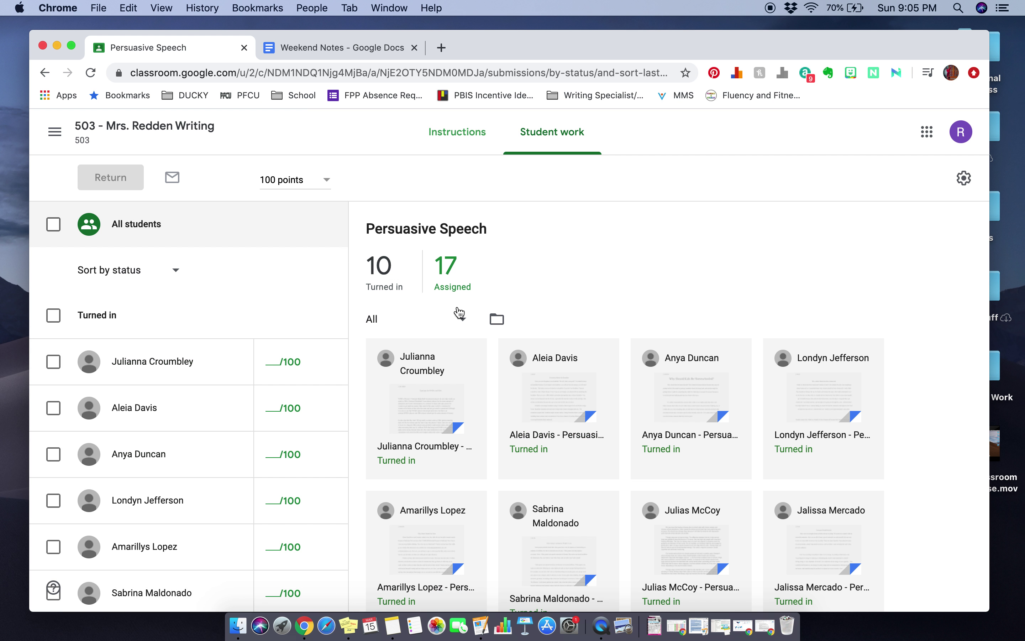
{"action": "scroll", "coordinate": [528, 469], "scroll_direction": "down", "scroll_amount": 3}
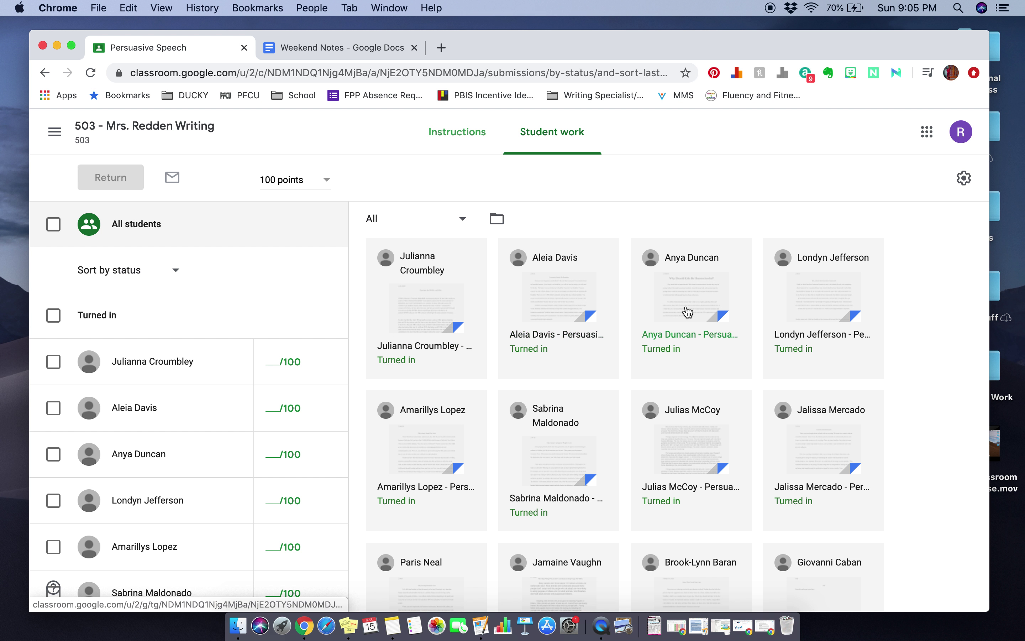
{"action": "scroll", "coordinate": [601, 445], "scroll_direction": "down", "scroll_amount": 10}
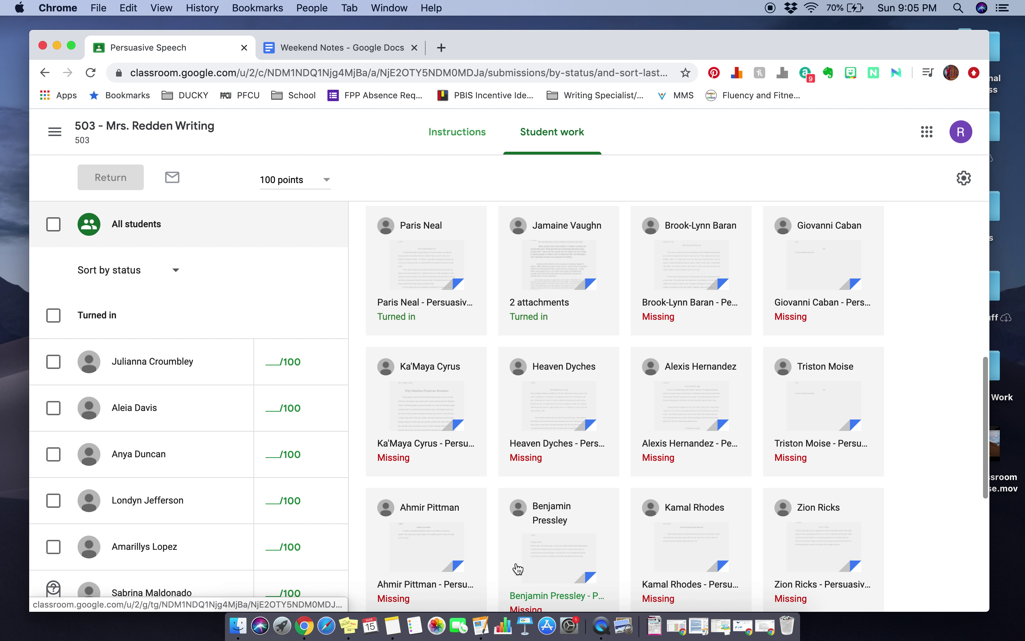
{"action": "scroll", "coordinate": [441, 477], "scroll_direction": "down", "scroll_amount": 3}
{"action": "scroll", "coordinate": [441, 477], "scroll_direction": "down", "scroll_amount": 2}
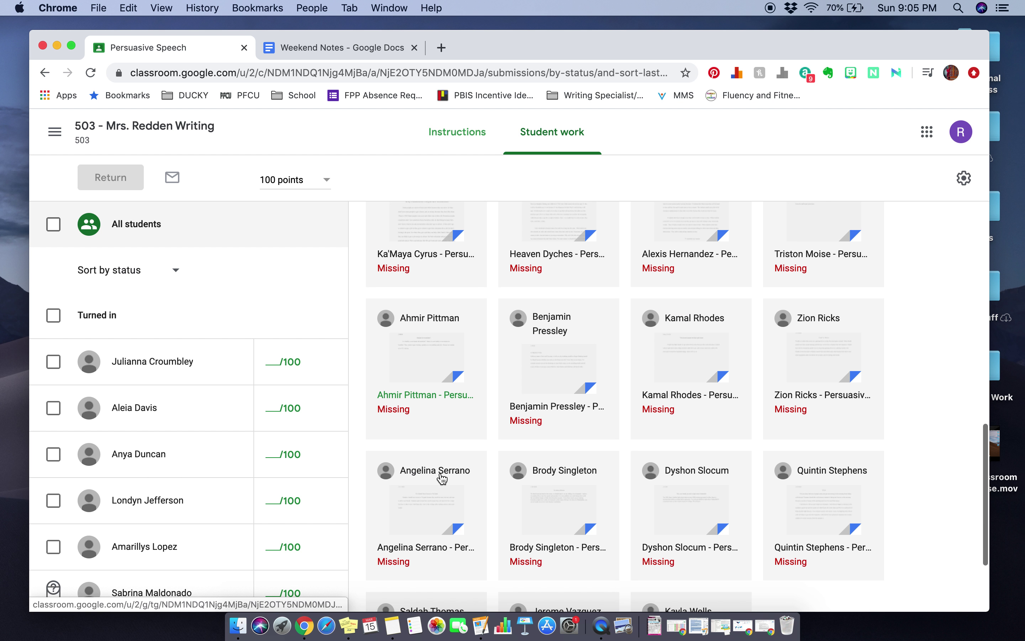
{"action": "scroll", "coordinate": [442, 478], "scroll_direction": "up", "scroll_amount": 5}
{"action": "scroll", "coordinate": [442, 479], "scroll_direction": "up", "scroll_amount": 12}
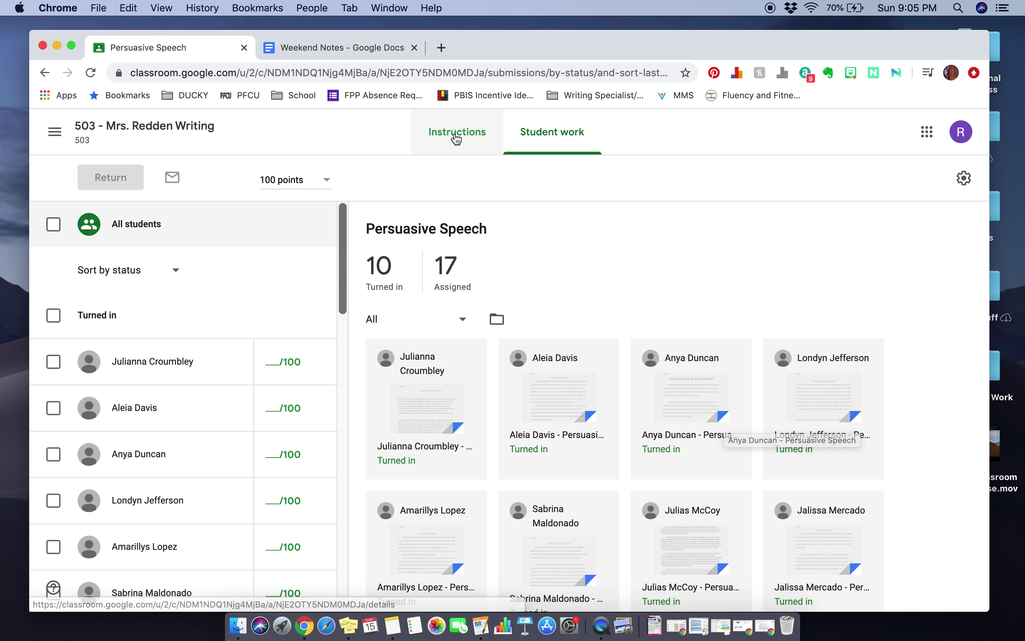
View the Persuasive Speech assignment's instructions page, and return to the overview of all classes.
{"action": "left_click", "coordinate": [450, 135]}
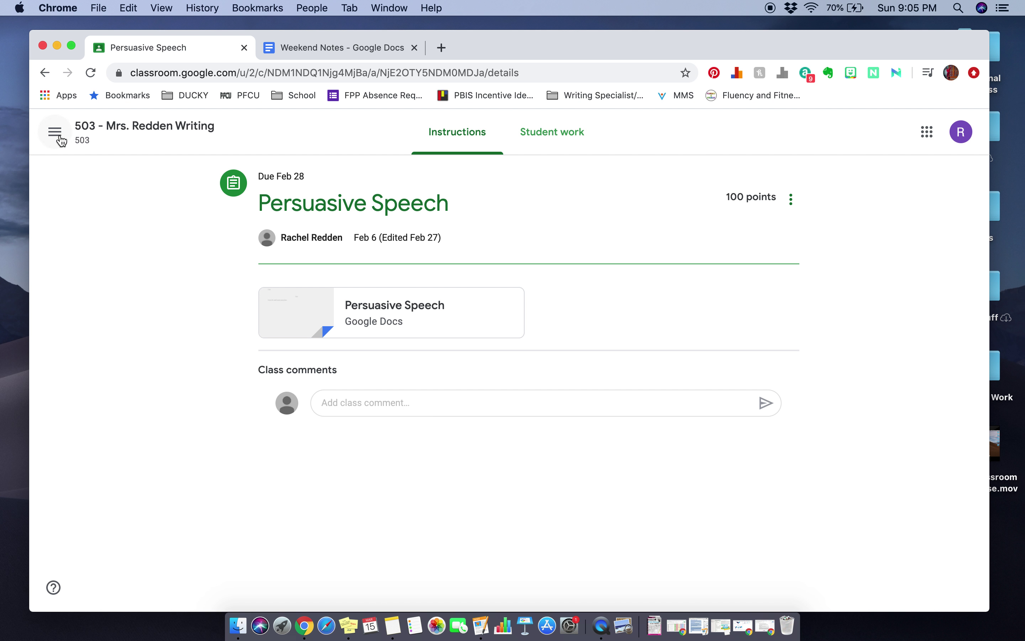
{"action": "left_click", "coordinate": [59, 136]}
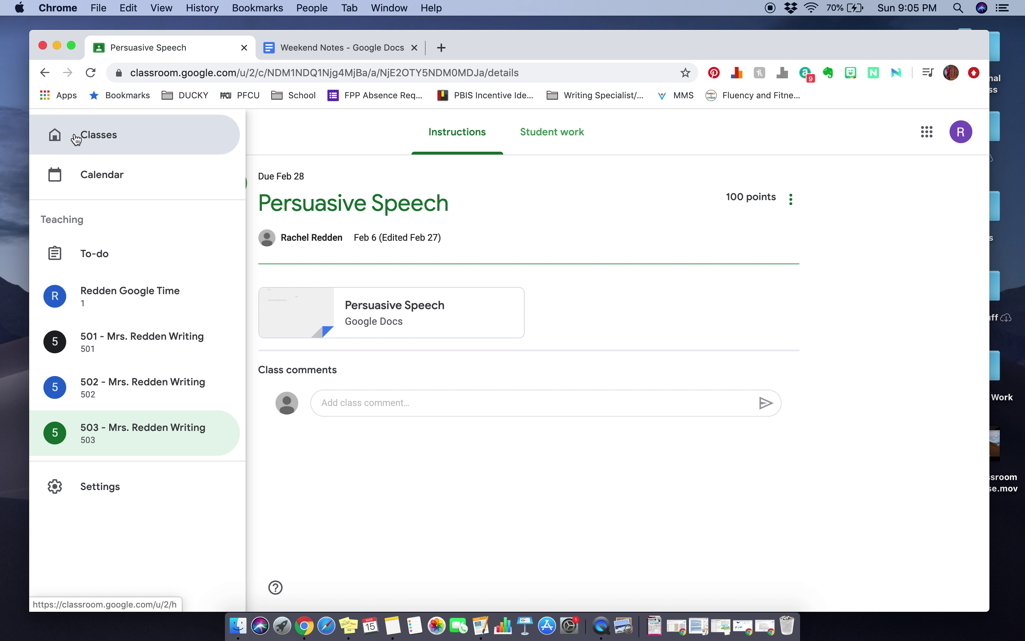
{"action": "left_click", "coordinate": [76, 139]}
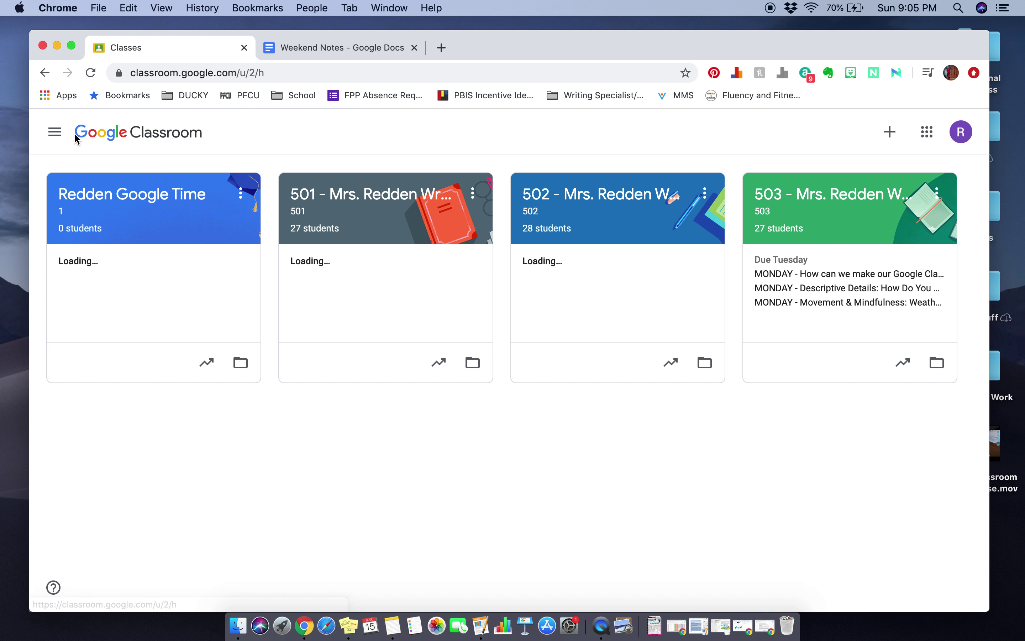